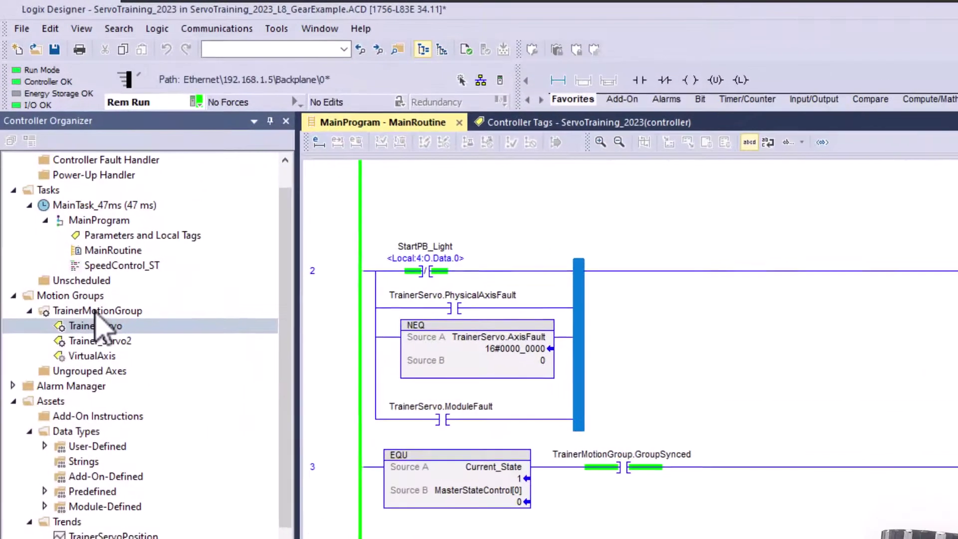
# Monitor the live tag values of the TrainerMotionGroup motion group
pyautogui.click(96, 312)
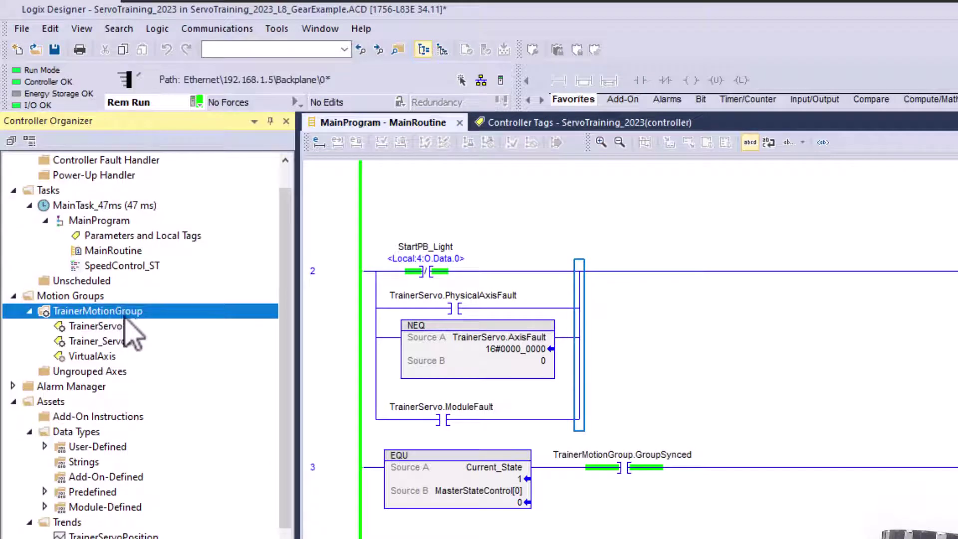
pyautogui.click(657, 456)
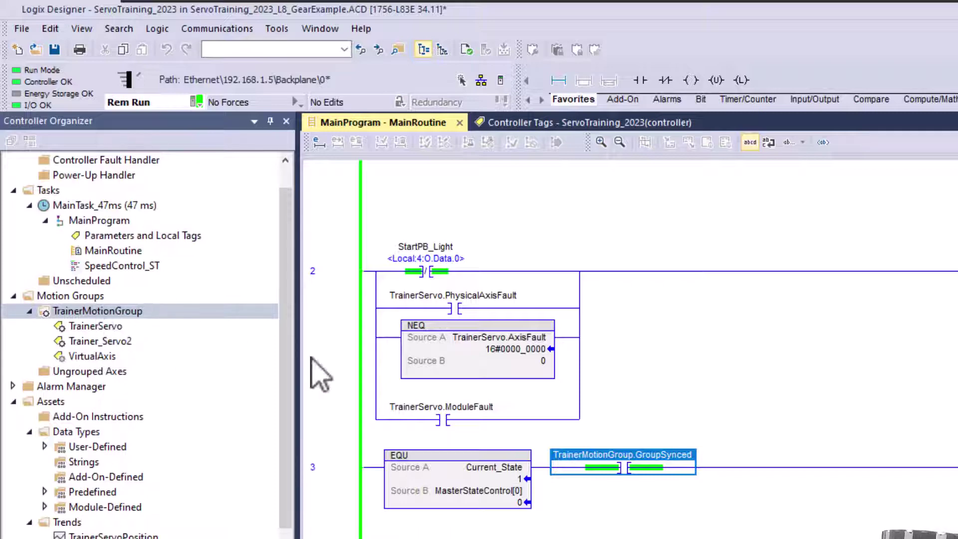
pyautogui.rightClick(104, 312)
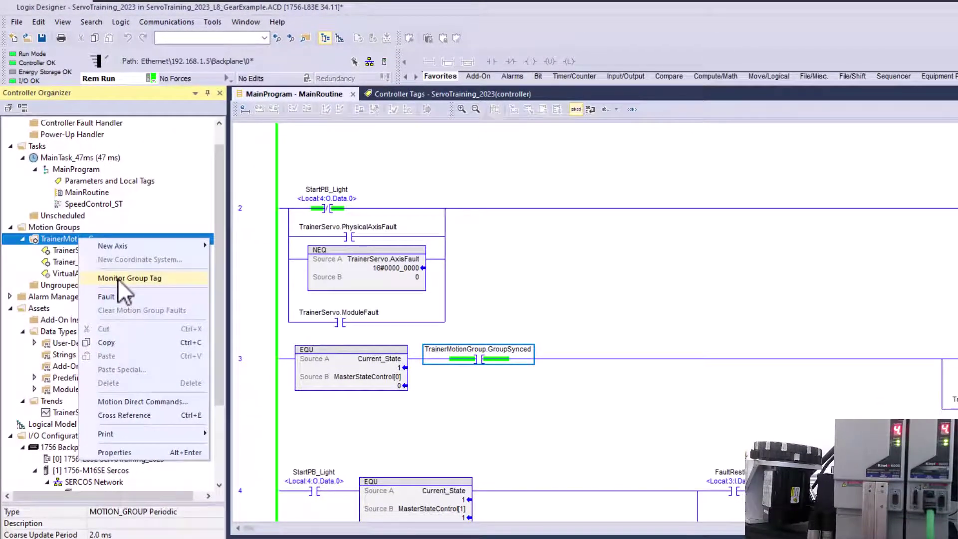
pyautogui.click(123, 290)
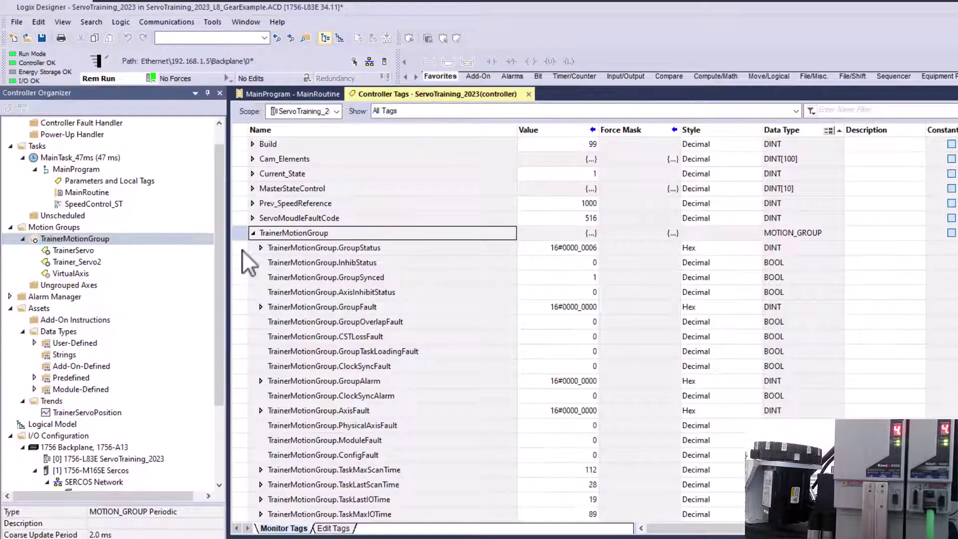
pyautogui.moveTo(239, 235)
pyautogui.mouseDown()
pyautogui.moveTo(221, 376)
pyautogui.moveTo(226, 532)
pyautogui.moveTo(246, 486)
pyautogui.moveTo(252, 327)
pyautogui.moveTo(235, 235)
pyautogui.mouseUp()
# Locate the GroupSynced status row and highlight the word GroupSynced in its tag name
pyautogui.scroll(-2, 300, 322)
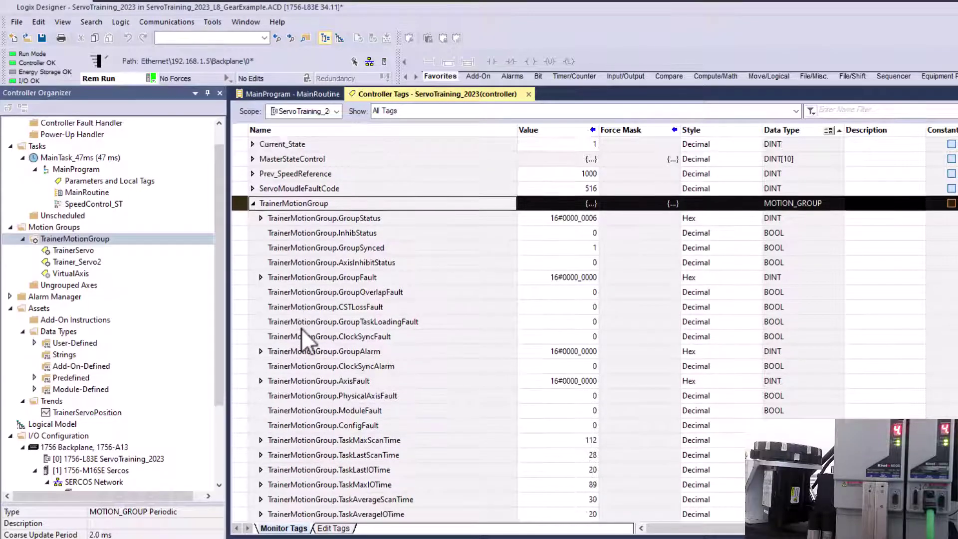
pyautogui.scroll(2, 302, 335)
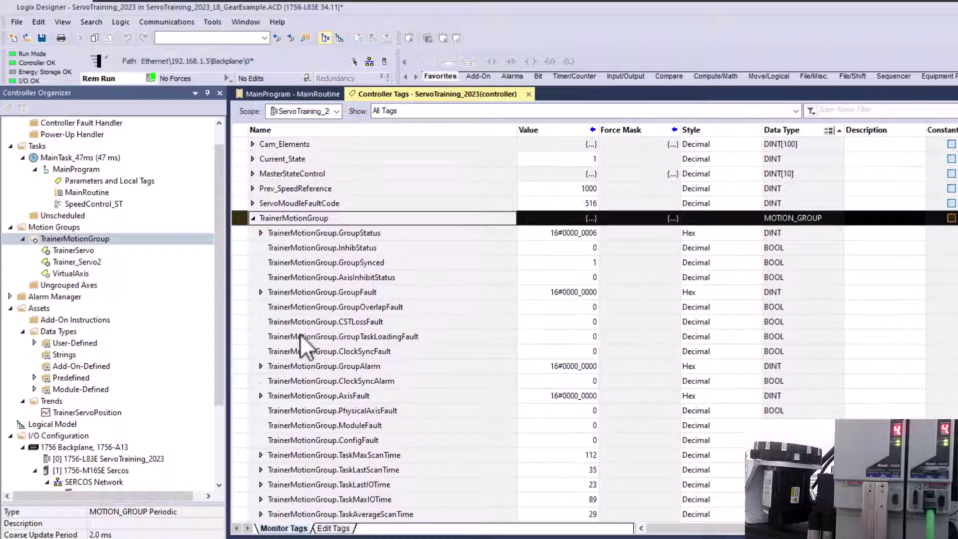
pyautogui.click(239, 262)
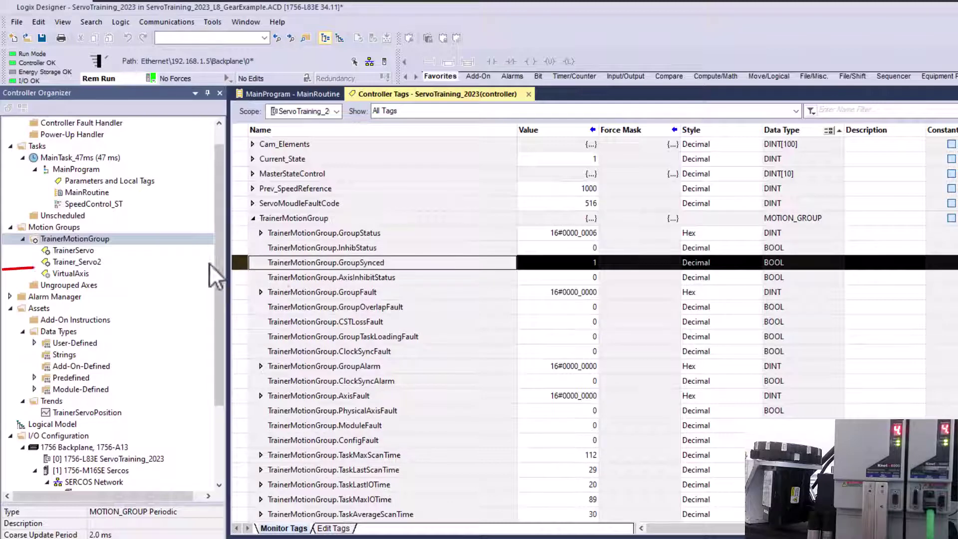
pyautogui.click(389, 264)
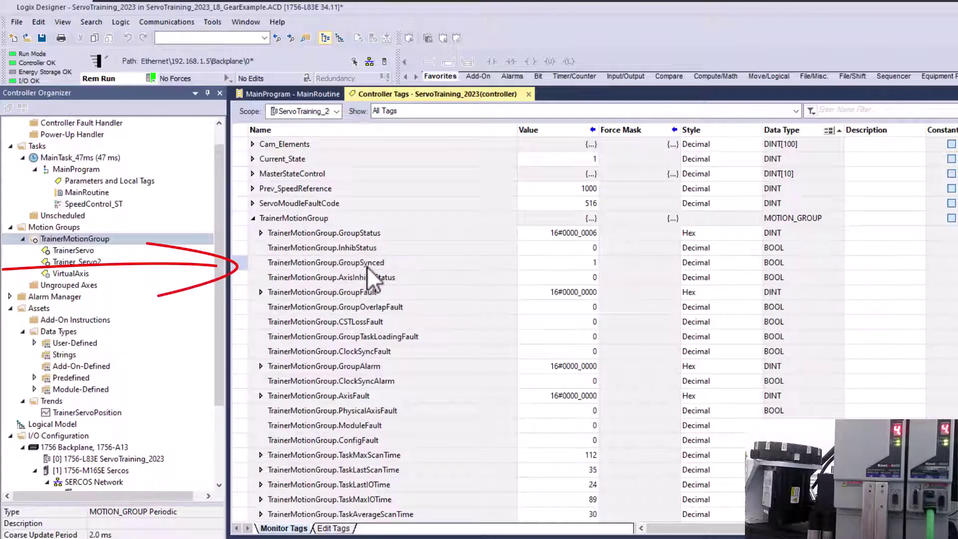
pyautogui.moveTo(339, 262); pyautogui.dragTo(395, 265)
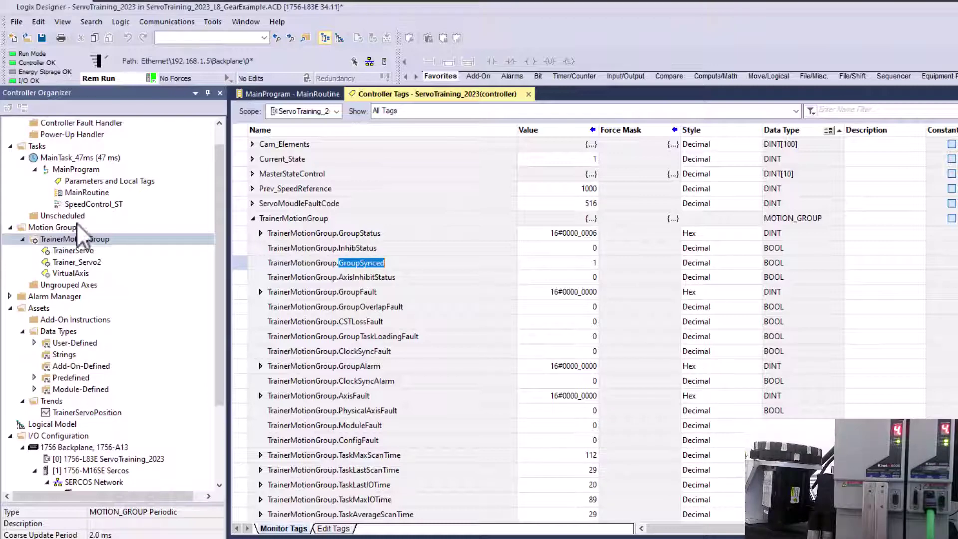
# Return to the MainRoutine ladder, select rung 3's GroupSynced contact, and scroll the organizer up
pyautogui.doubleClick(85, 193)
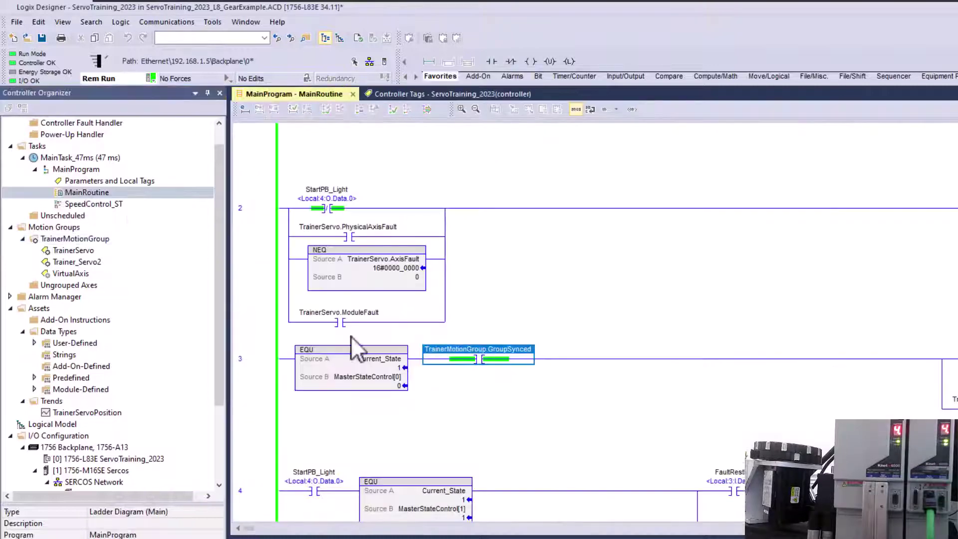
pyautogui.click(475, 359)
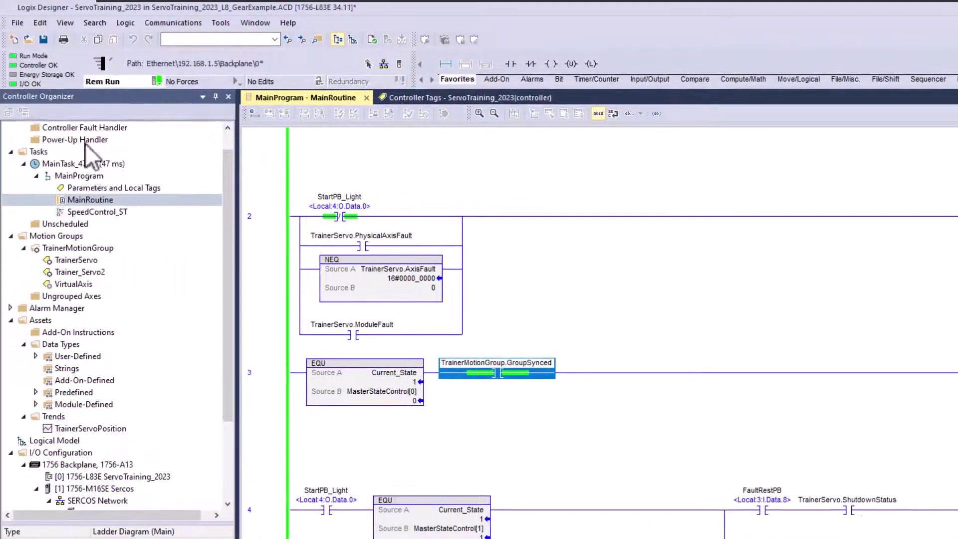
pyautogui.moveTo(225, 193); pyautogui.dragTo(223, 164)
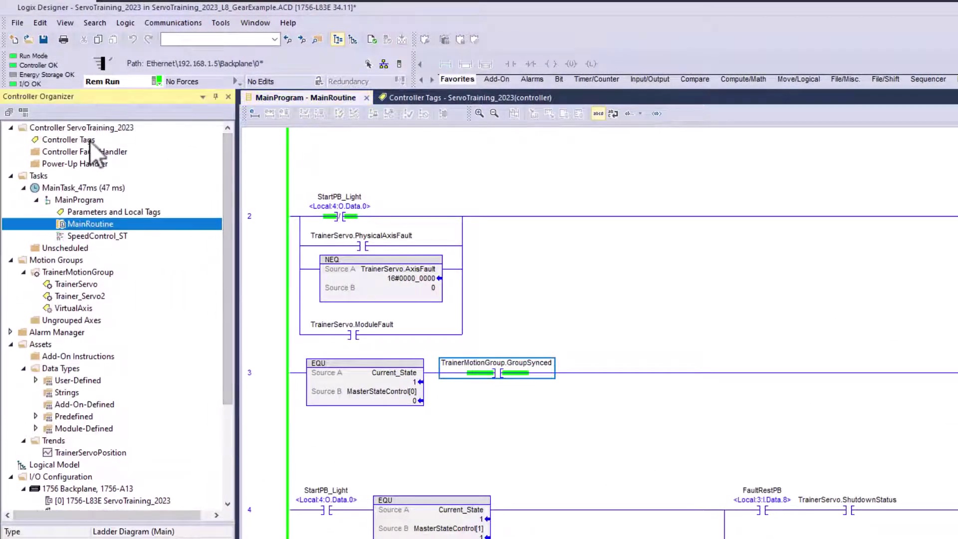
# Show the ServoTraining_2023 controller's Date/Time settings to check time synchronization and system time master
pyautogui.rightClick(90, 127)
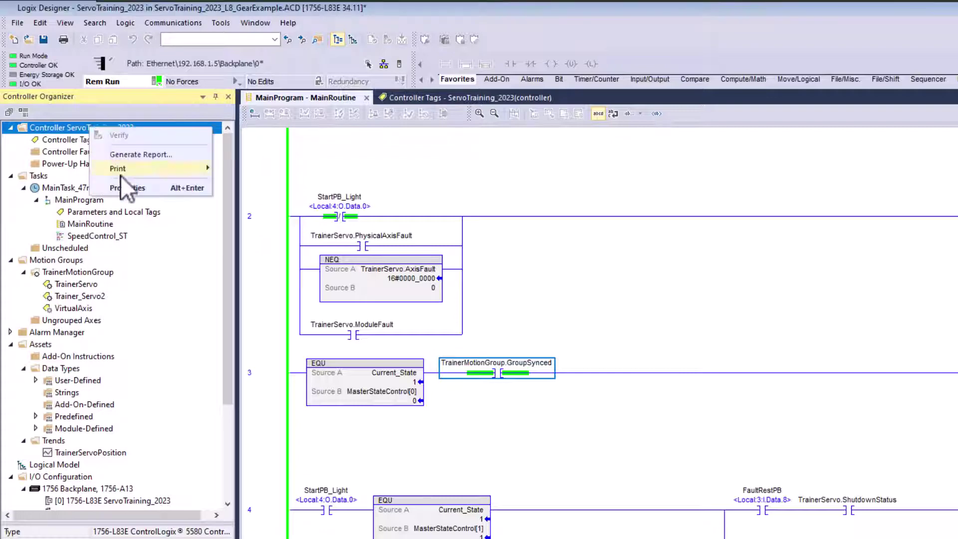
pyautogui.click(122, 188)
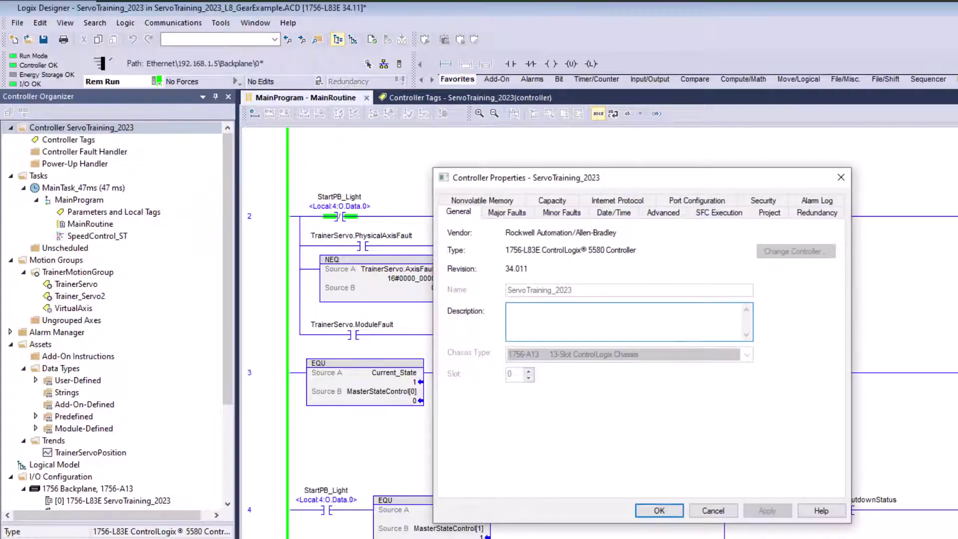
pyautogui.click(713, 511)
pyautogui.moveTo(231, 400); pyautogui.dragTo(182, 454)
pyautogui.rightClick(121, 405)
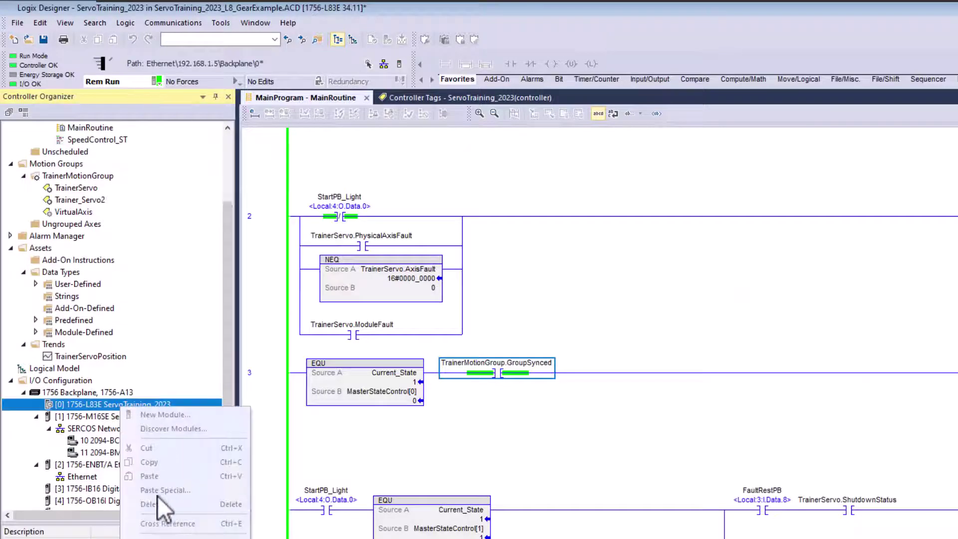
pyautogui.click(164, 536)
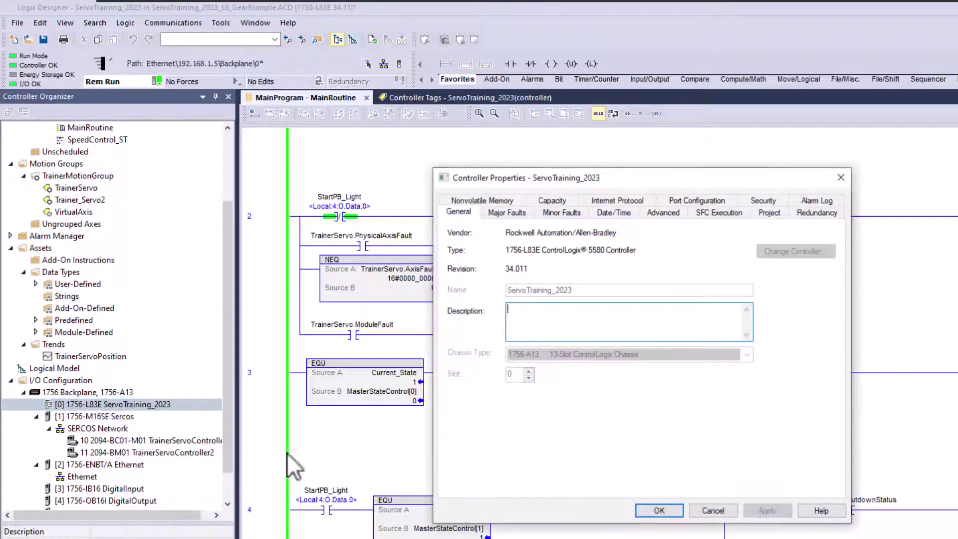
pyautogui.click(623, 217)
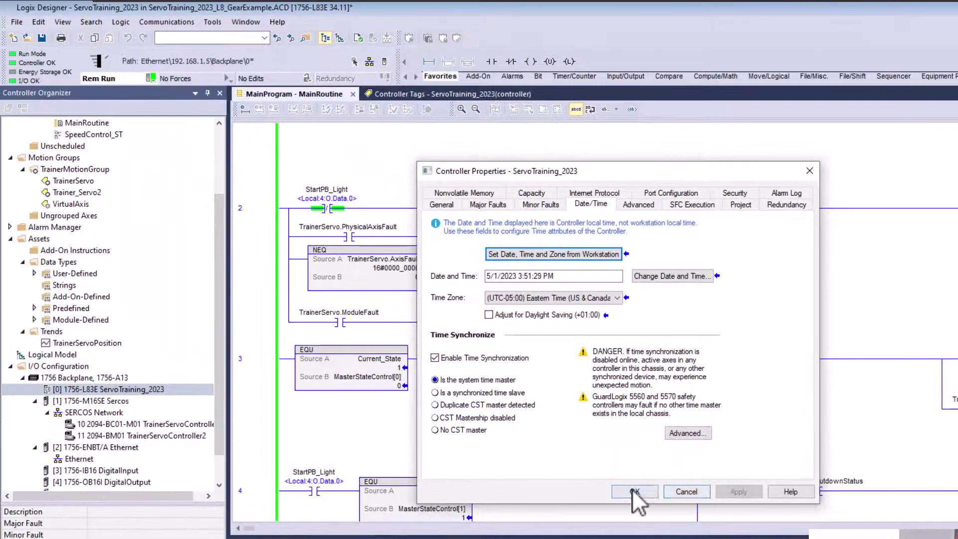
pyautogui.click(629, 490)
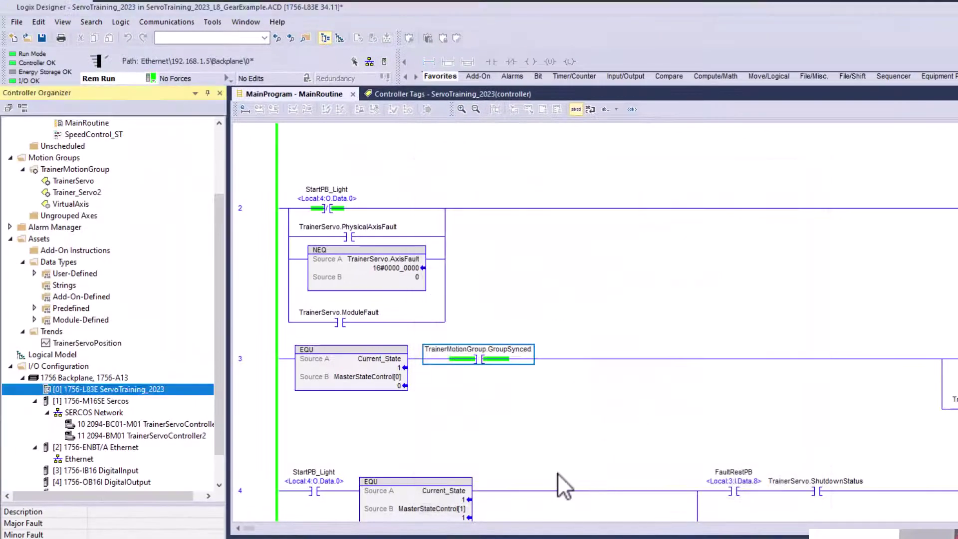
pyautogui.scroll(-1, 223, 337)
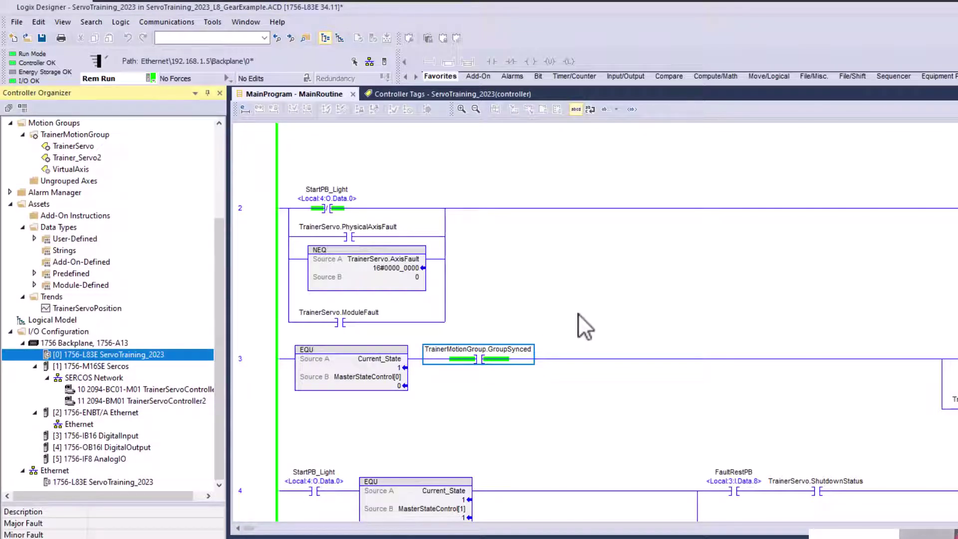
pyautogui.click(489, 360)
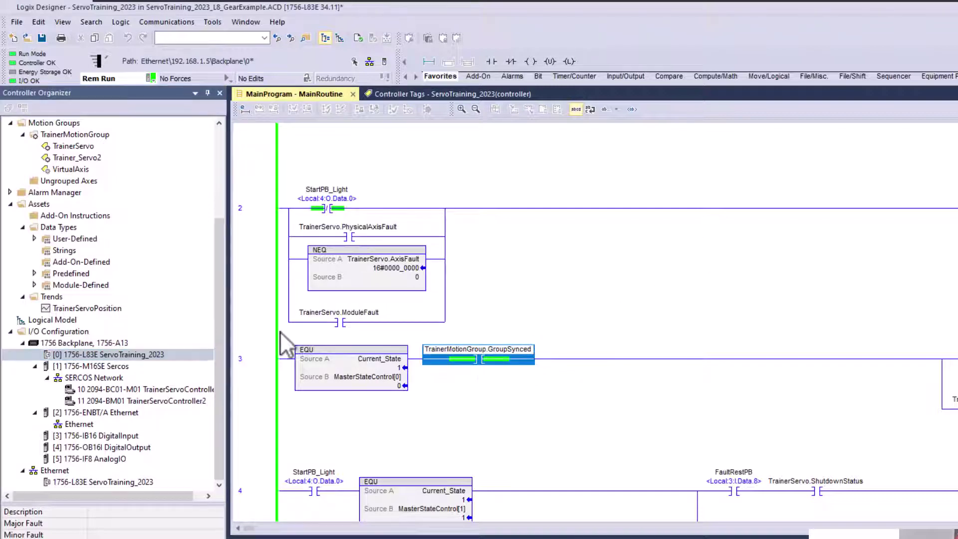
pyautogui.moveTo(220, 305); pyautogui.dragTo(205, 227)
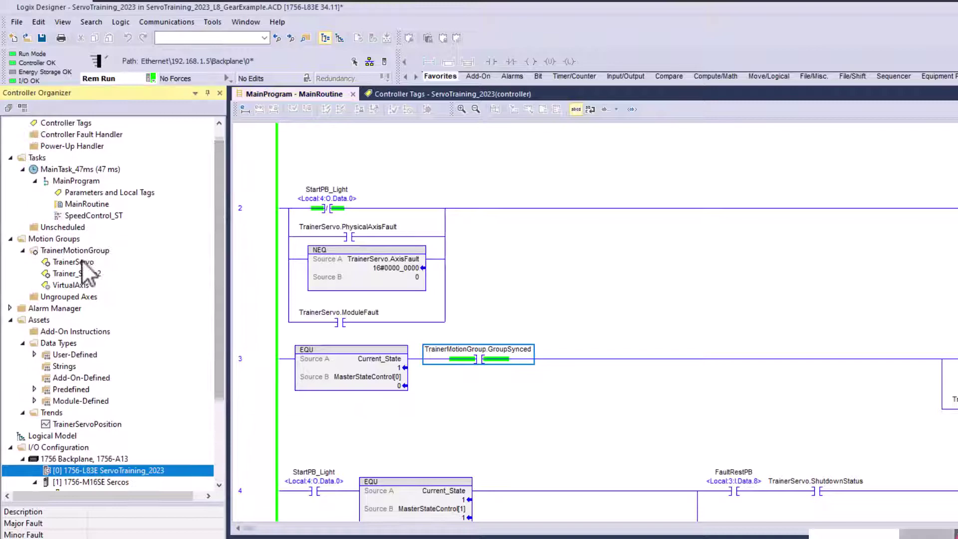
pyautogui.rightClick(82, 261)
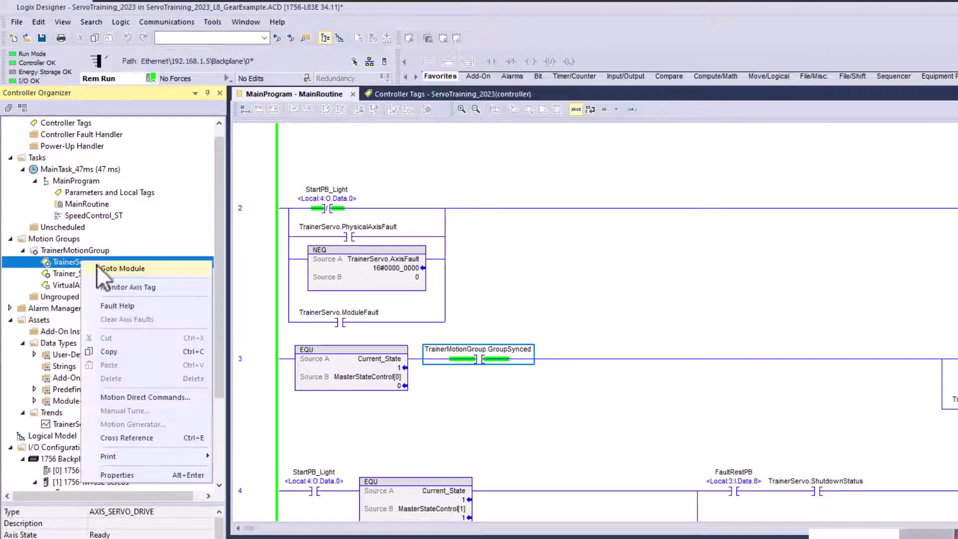
pyautogui.click(122, 396)
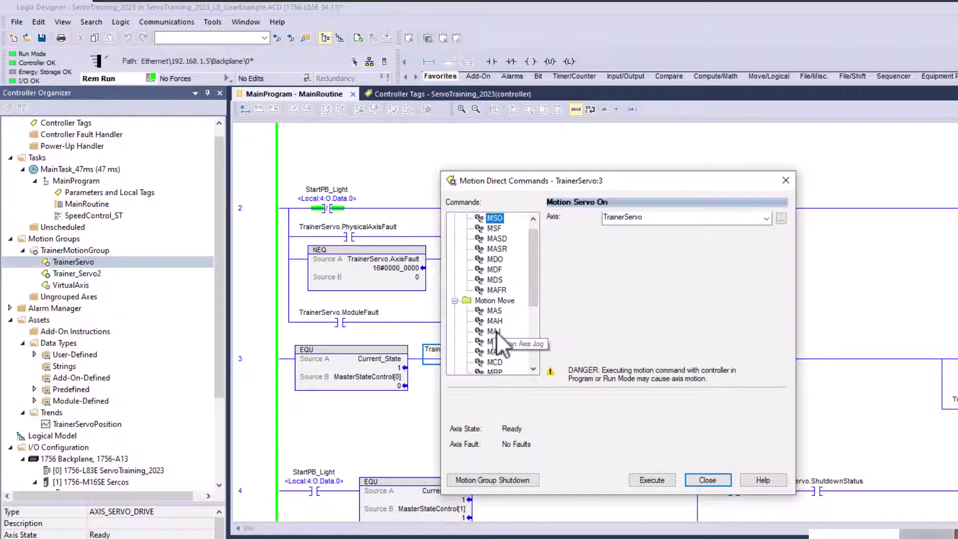
# Step through the axes under TrainerMotionGroup, then open TrainerServo's Axis Properties with Alt+Enter
pyautogui.click(695, 481)
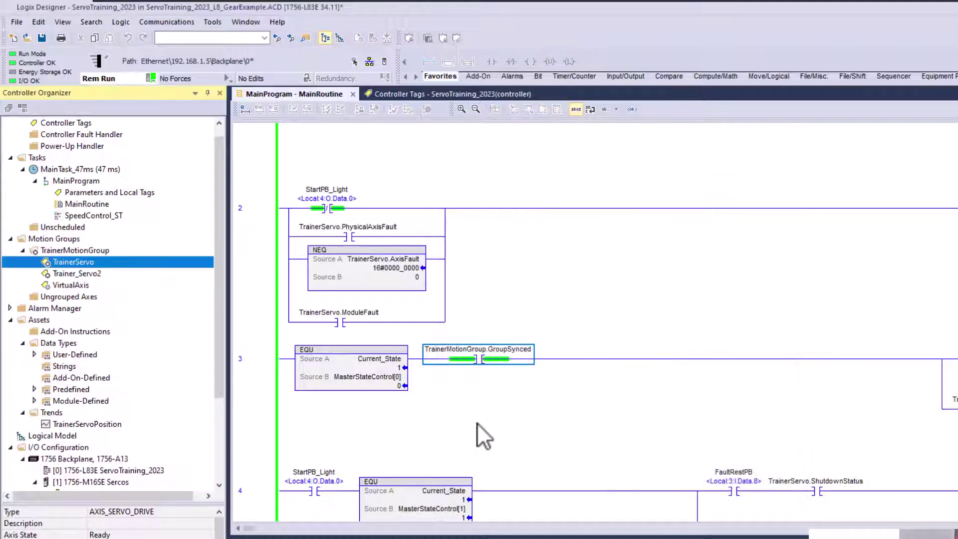
pyautogui.click(501, 353)
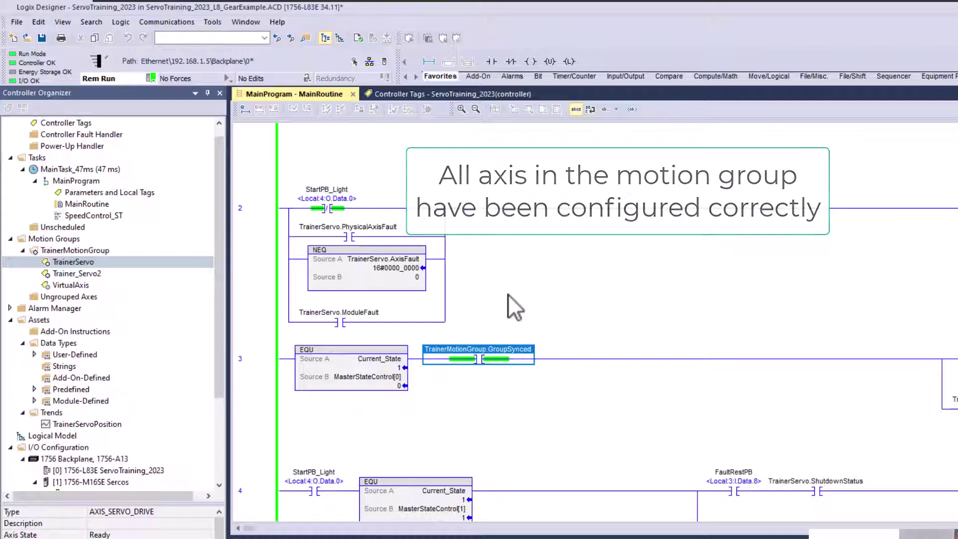
pyautogui.click(78, 262)
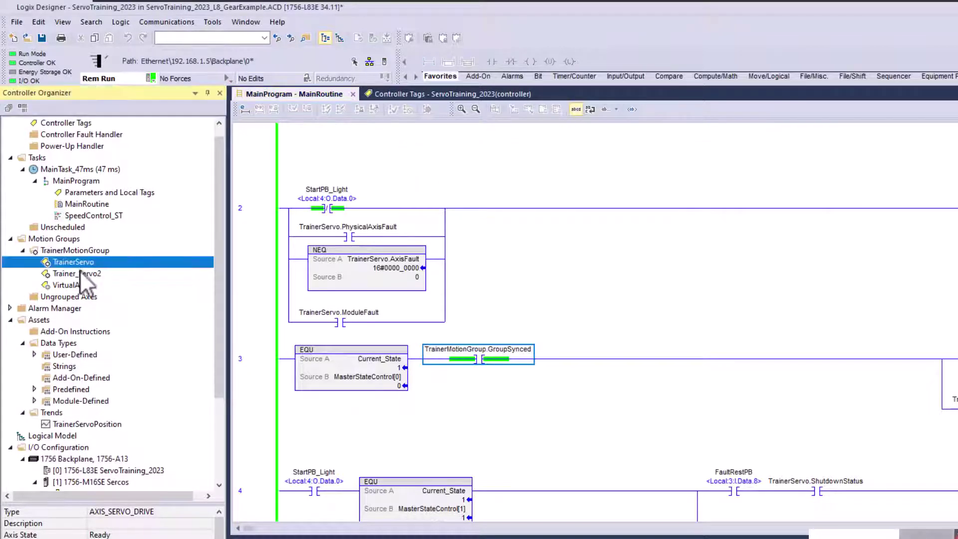
pyautogui.press('Down')
pyautogui.press('Down')
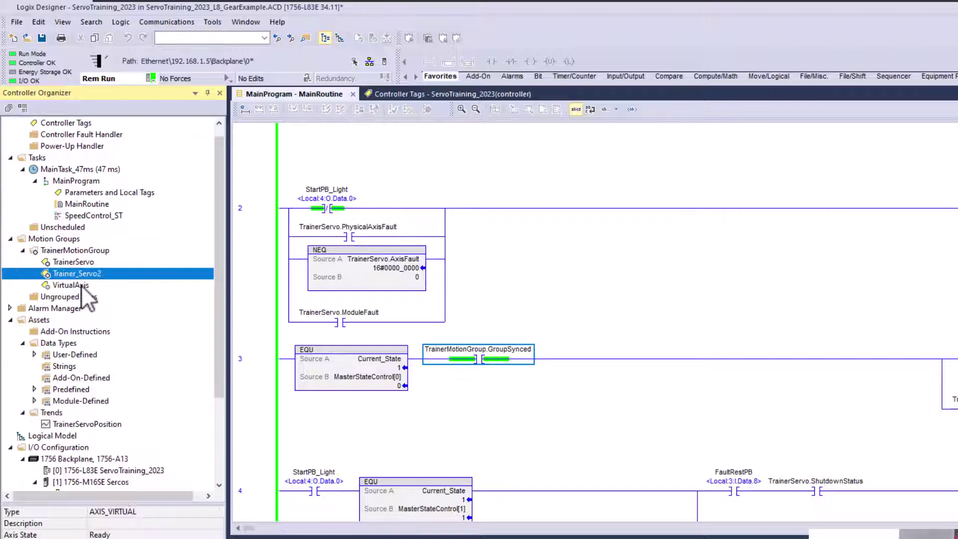
pyautogui.click(88, 249)
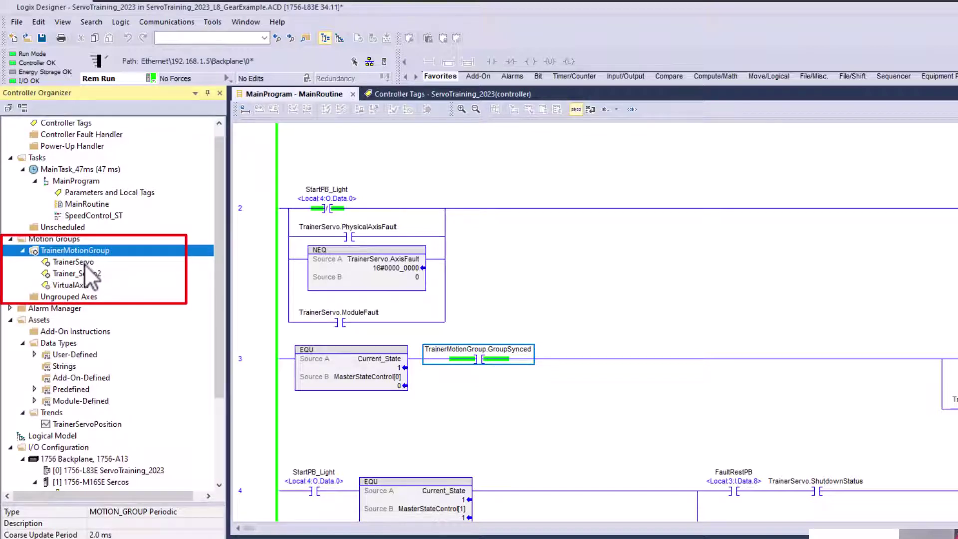
pyautogui.press('Down')
pyautogui.press('Down')
pyautogui.press('Down')
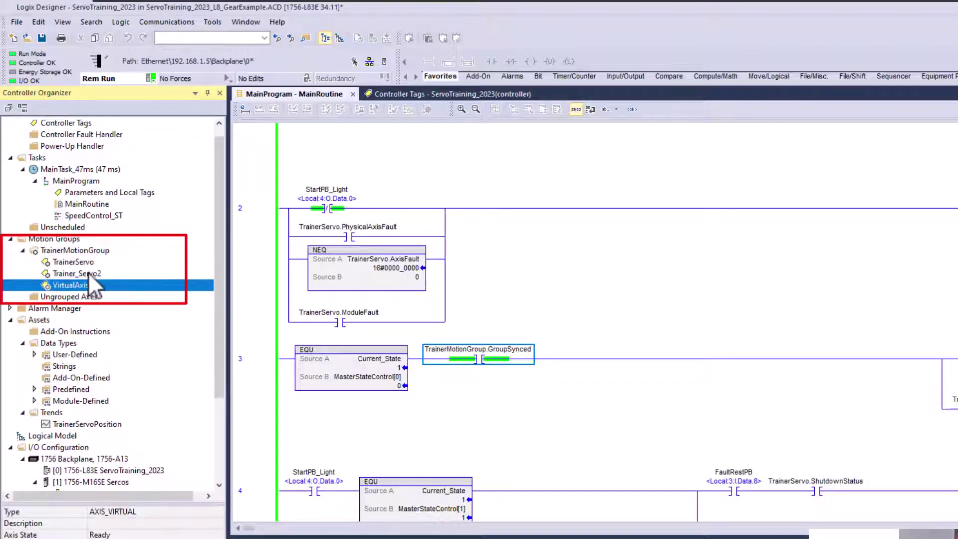
pyautogui.click(86, 263)
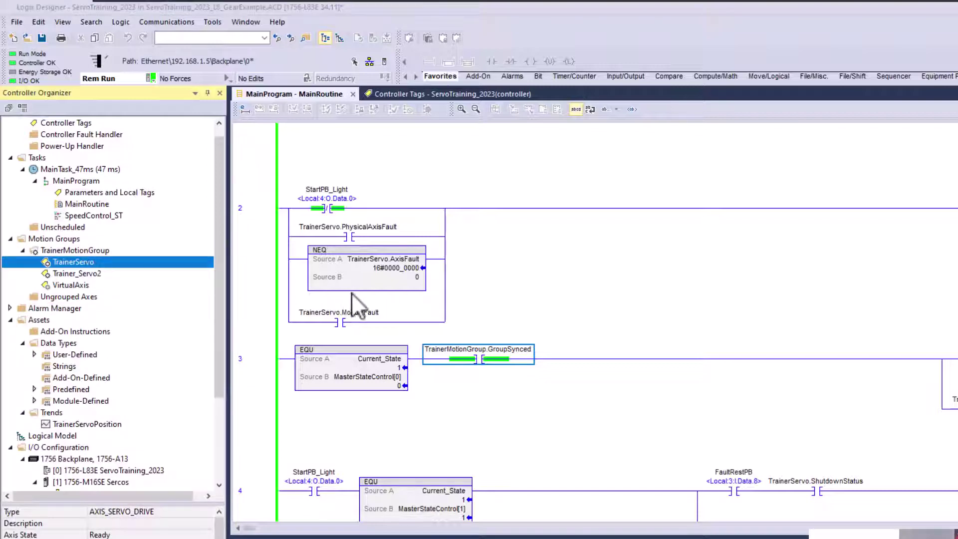
pyautogui.hotkey('alt', 'Return')
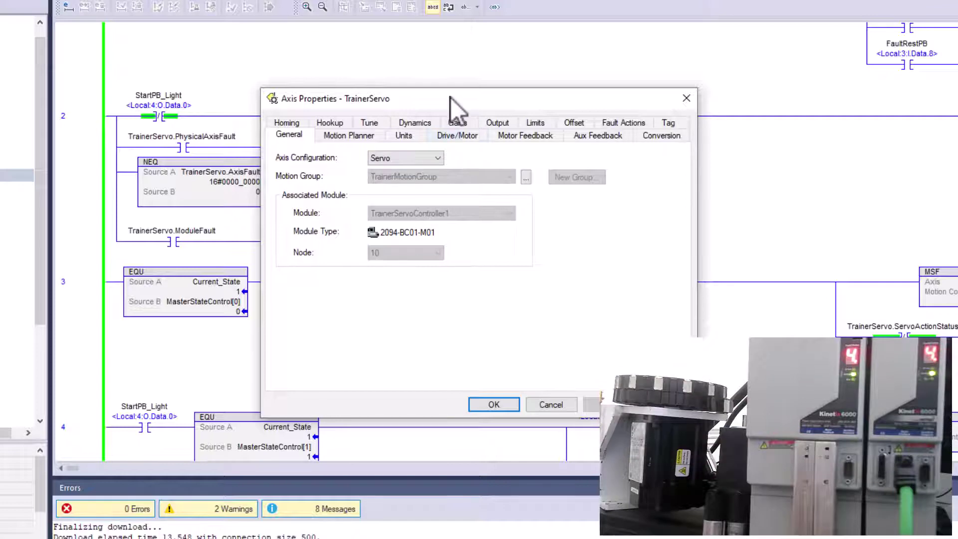
# Review the Drive/Motor settings, selecting the motor catalog number MPL-B310P-M
pyautogui.moveTo(451, 99); pyautogui.dragTo(360, 91)
pyautogui.click(366, 130)
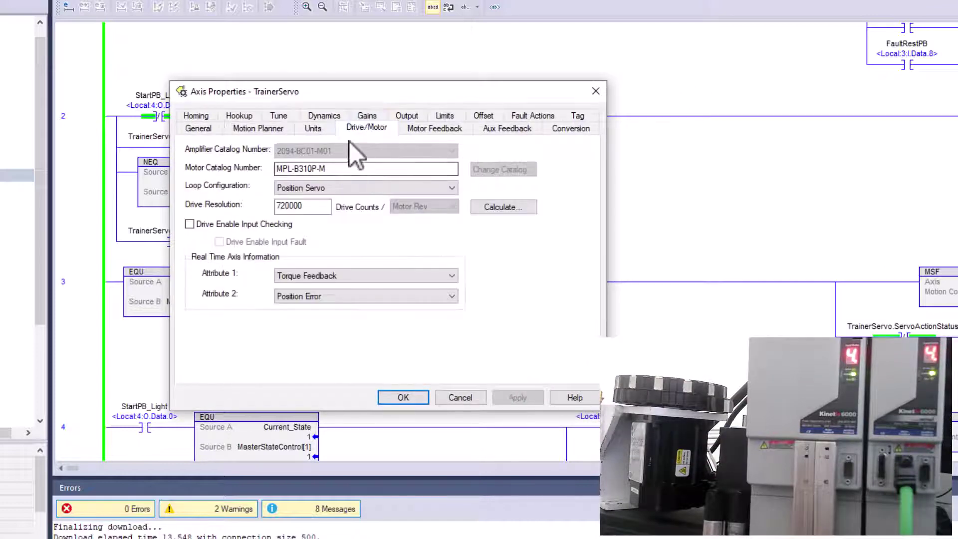
pyautogui.click(327, 170)
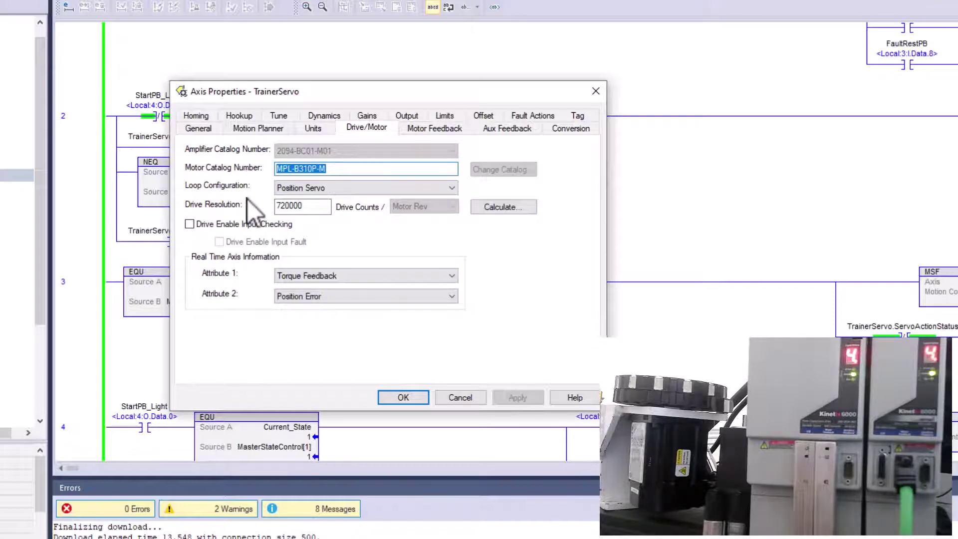
pyautogui.click(336, 169)
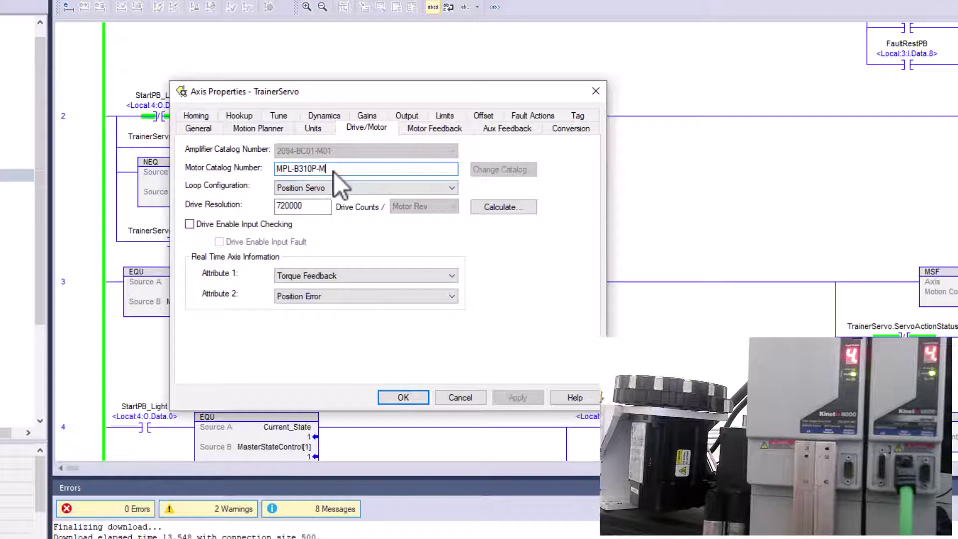
pyautogui.moveTo(334, 170); pyautogui.dragTo(313, 172)
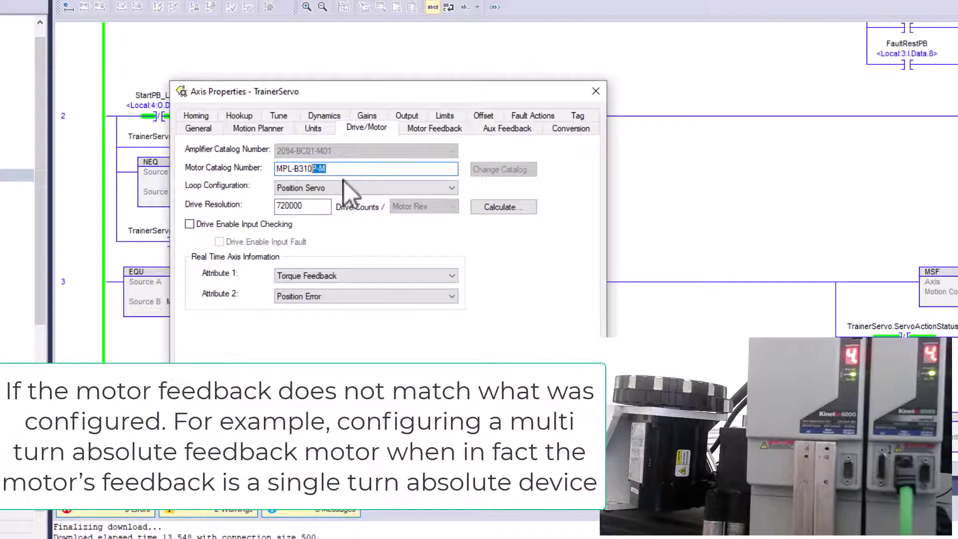
pyautogui.moveTo(353, 167); pyautogui.dragTo(256, 187)
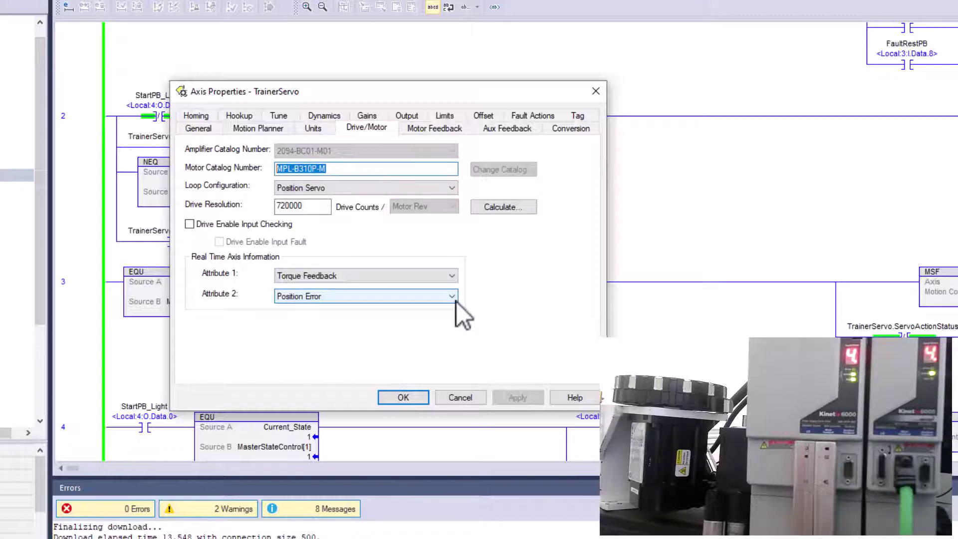
pyautogui.click(343, 172)
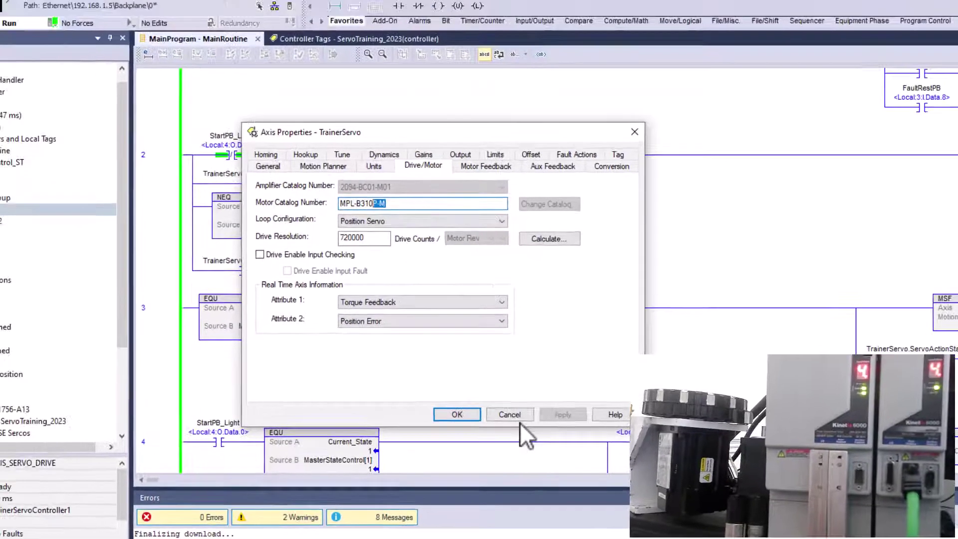
# Cancel the Axis Properties dialog and choose Go Offline from the controller status menu
pyautogui.click(464, 398)
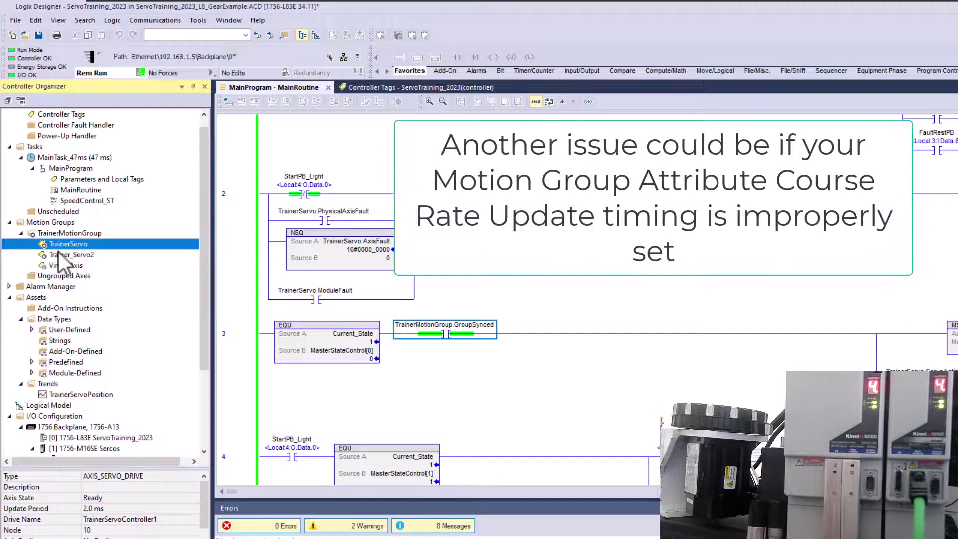
pyautogui.moveTo(208, 279); pyautogui.dragTo(208, 304)
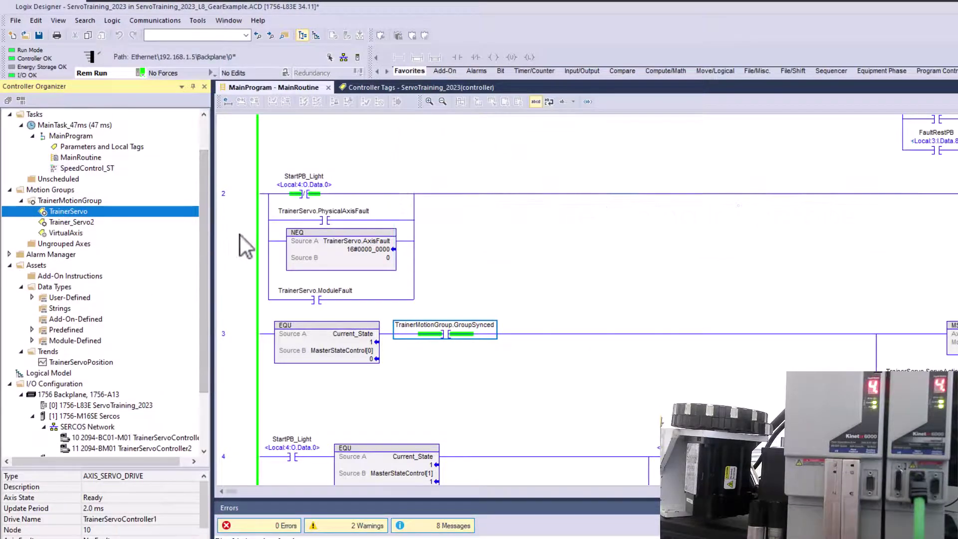
pyautogui.click(142, 74)
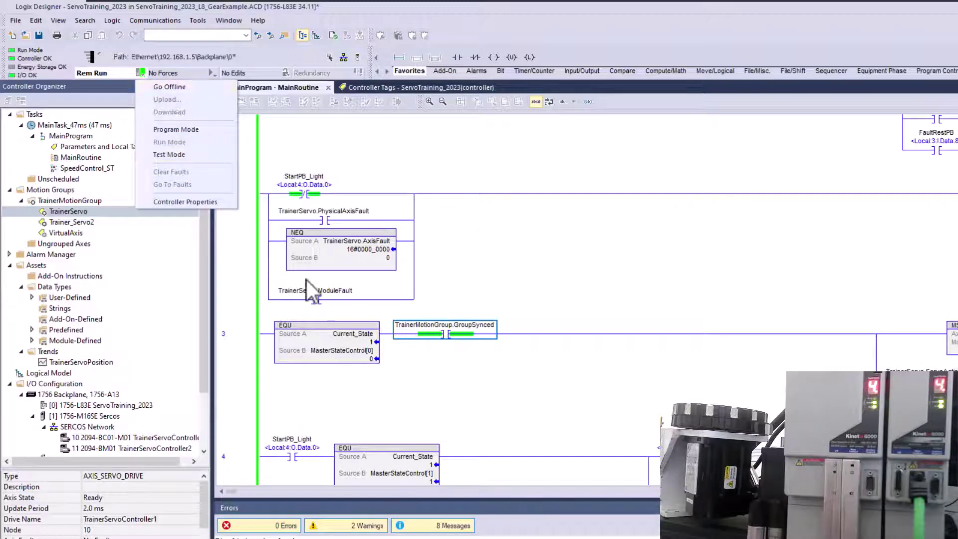
pyautogui.click(191, 90)
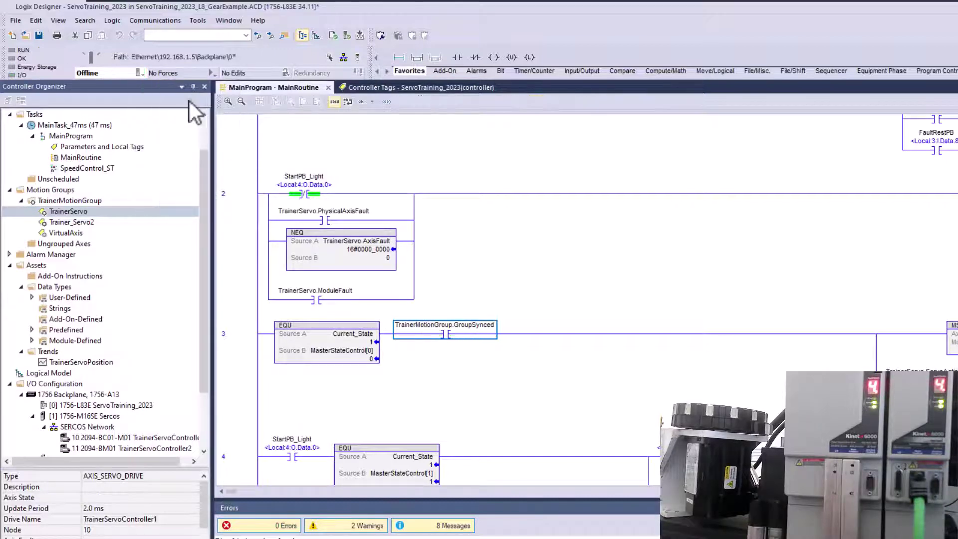
pyautogui.click(169, 19)
# Download the project to the 1756-L83E controller through Who Active and resume Run mode
pyautogui.click(175, 33)
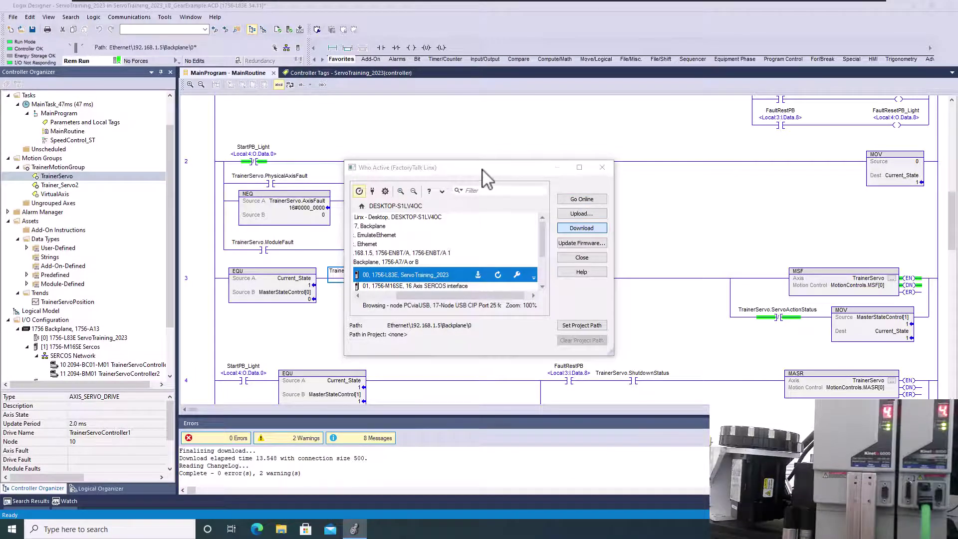
pyautogui.click(499, 419)
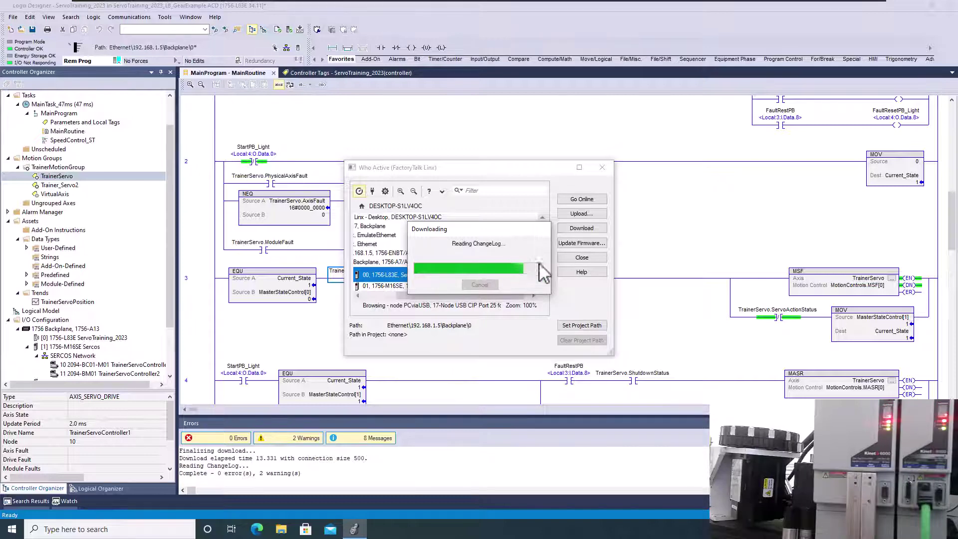
pyautogui.click(558, 242)
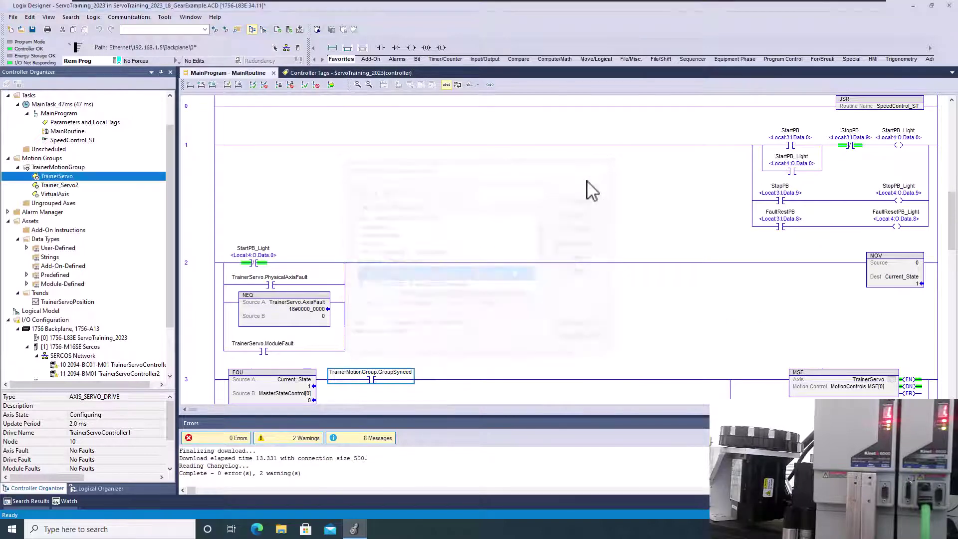
# Toggle the TrainerMotionGroup.GroupSynced bit on rung 3 and dismiss the tag modification error
pyautogui.click(401, 345)
pyautogui.scroll(-1, 394, 355)
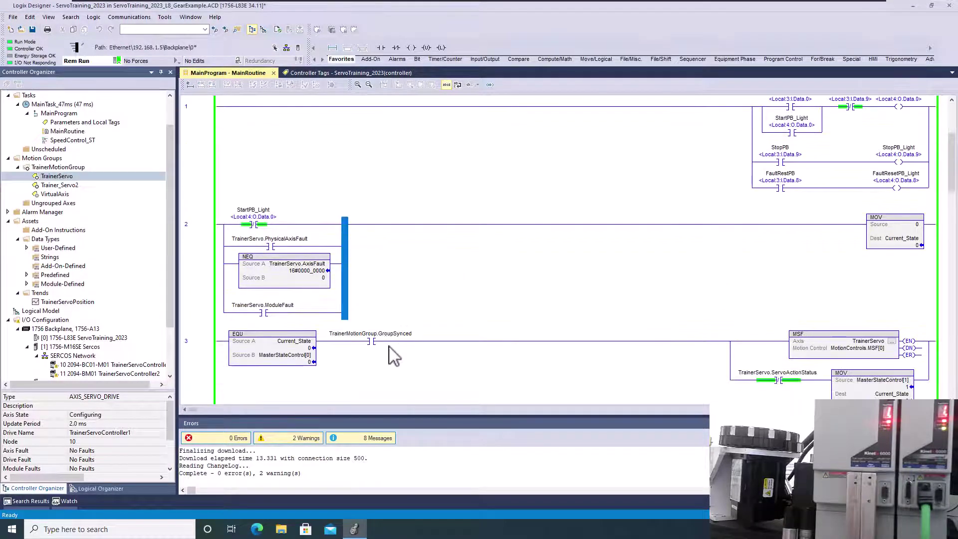
pyautogui.click(387, 344)
pyautogui.scroll(-3, 420, 381)
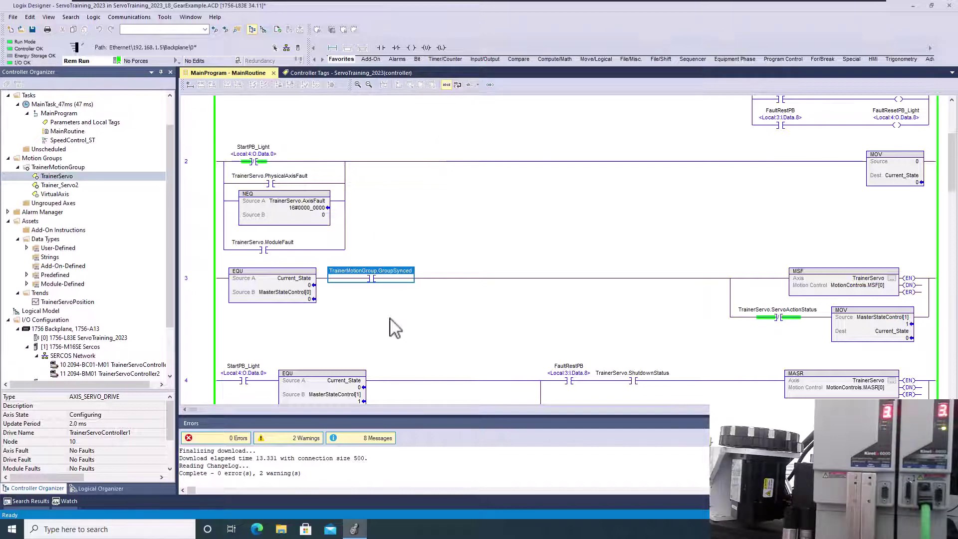
pyautogui.rightClick(381, 281)
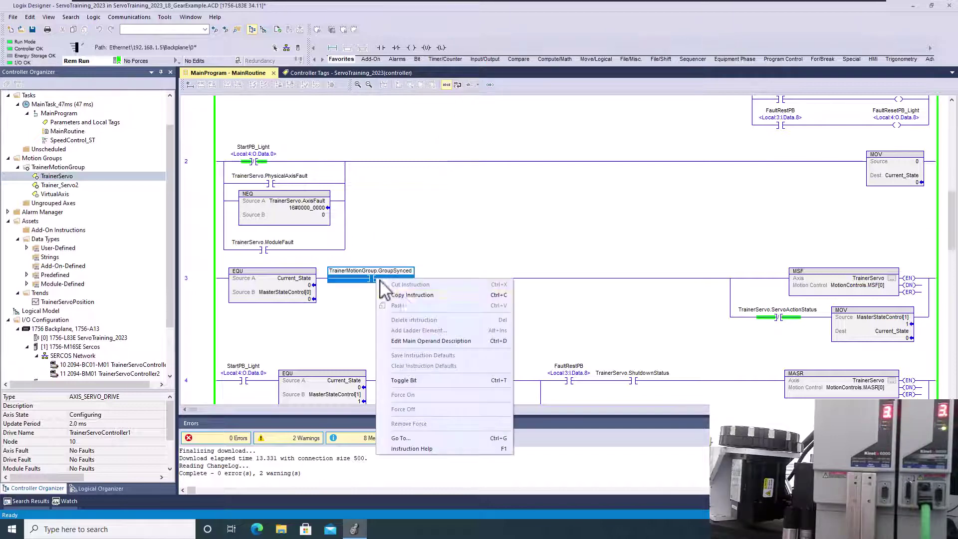
pyautogui.click(441, 382)
pyautogui.click(457, 278)
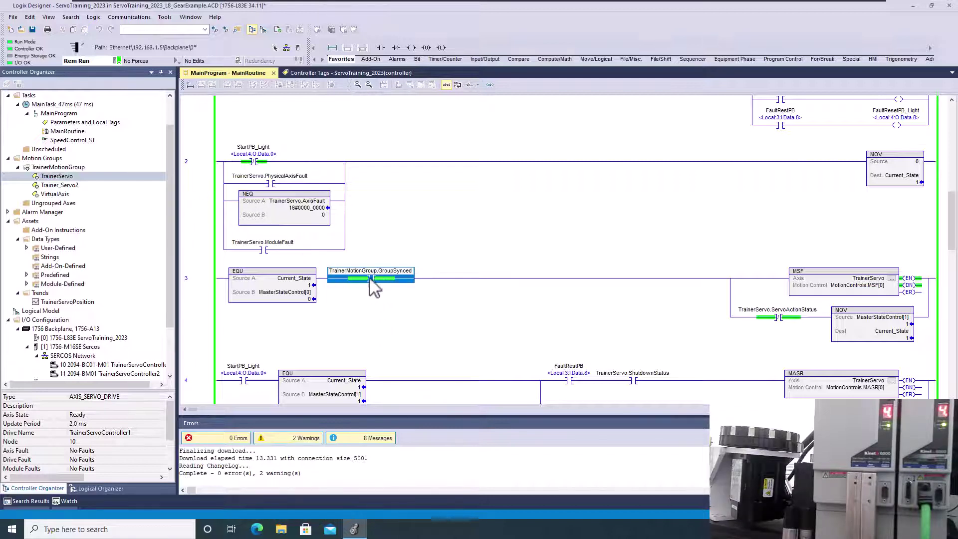
# Check TrainerMotionGroup's summary: 2.0 ms coarse update period and Synchronized status
pyautogui.moveTo(356, 278)
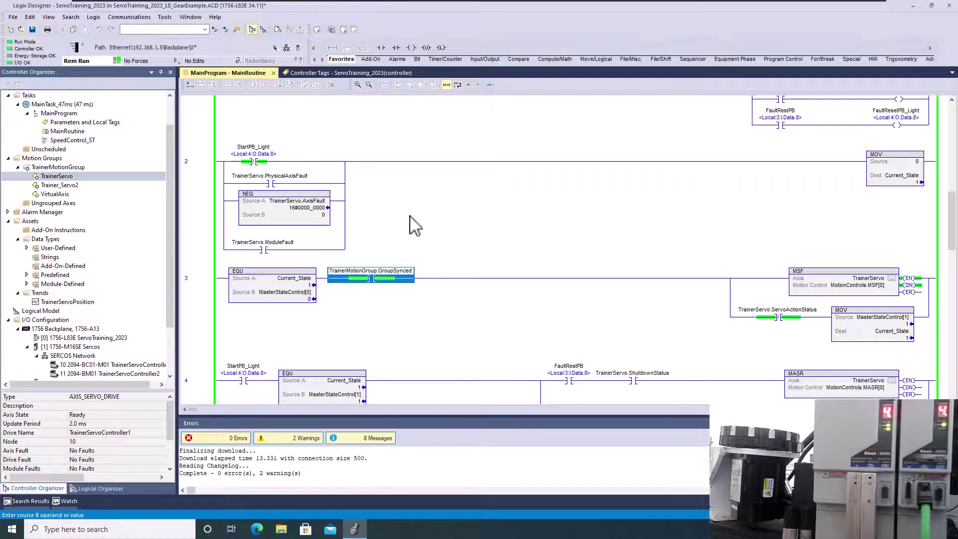
pyautogui.click(56, 168)
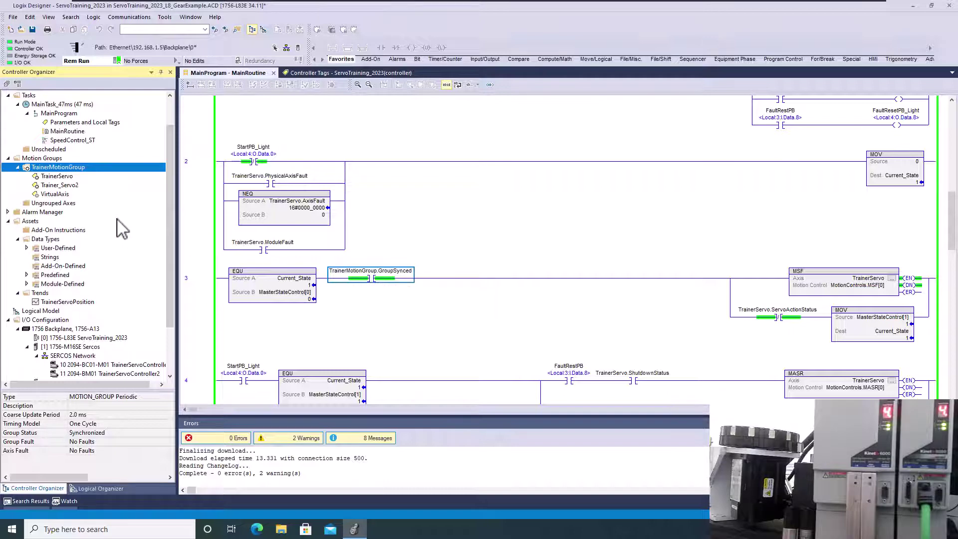
pyautogui.rightClick(60, 177)
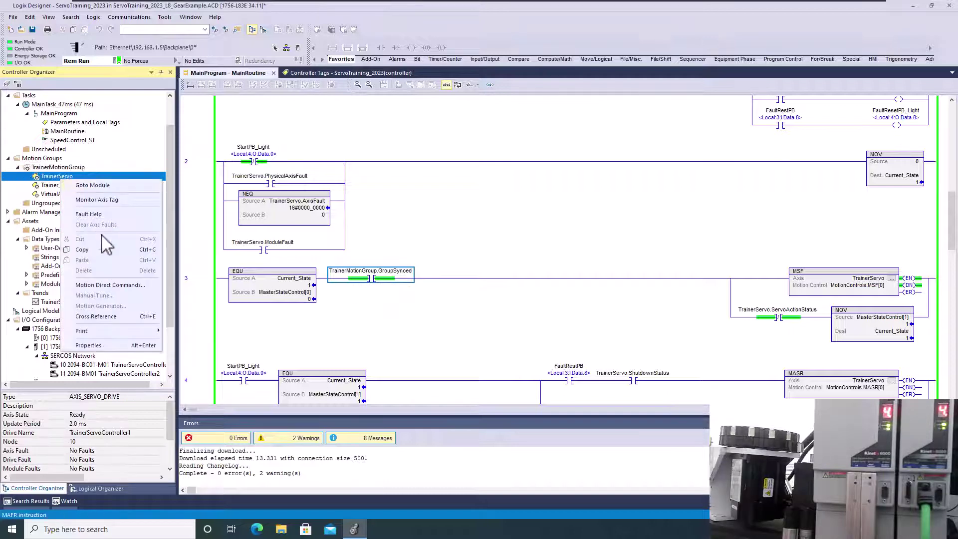
pyautogui.click(406, 281)
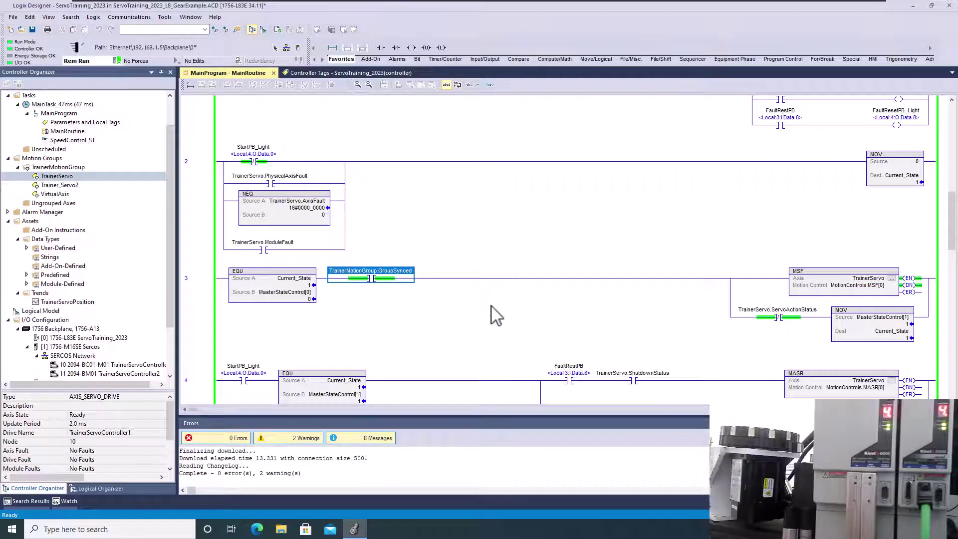
pyautogui.click(808, 275)
pyautogui.scroll(-1, 736, 343)
pyautogui.scroll(-1, 736, 343)
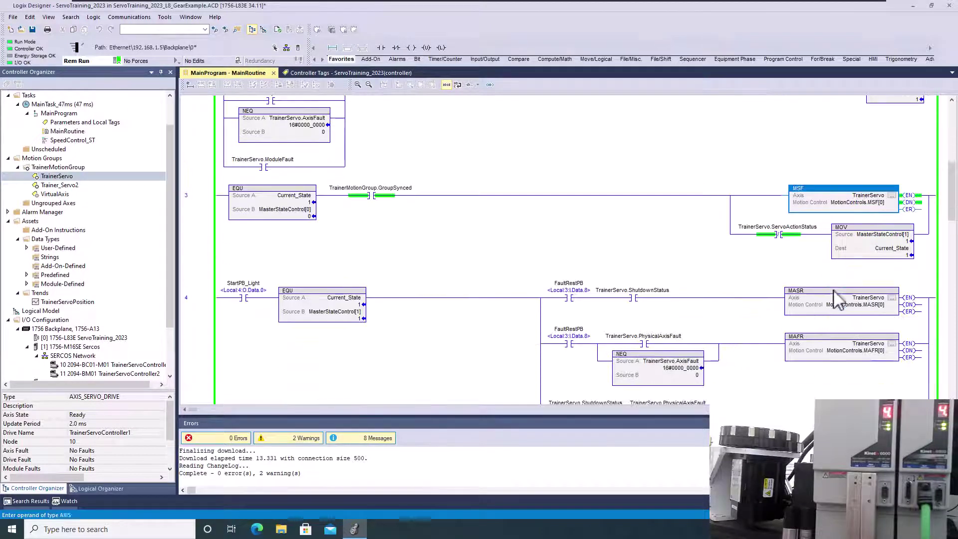
pyautogui.click(831, 294)
pyautogui.click(801, 358)
pyautogui.click(380, 199)
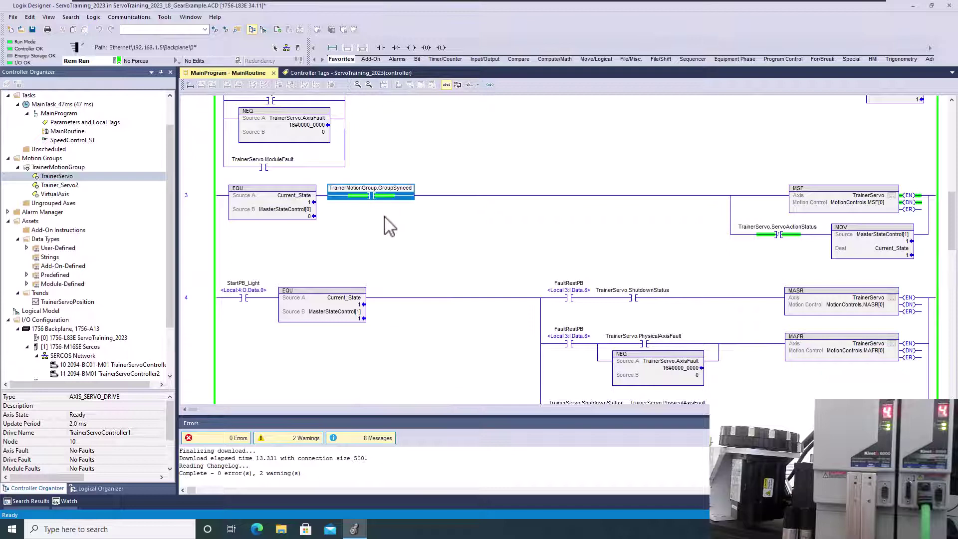
pyautogui.scroll(3, 402, 235)
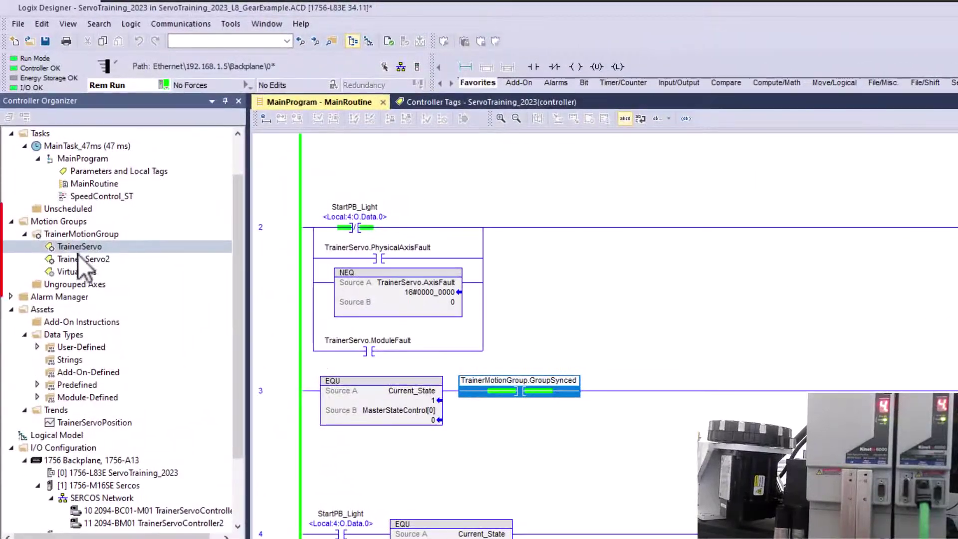
pyautogui.click(58, 178)
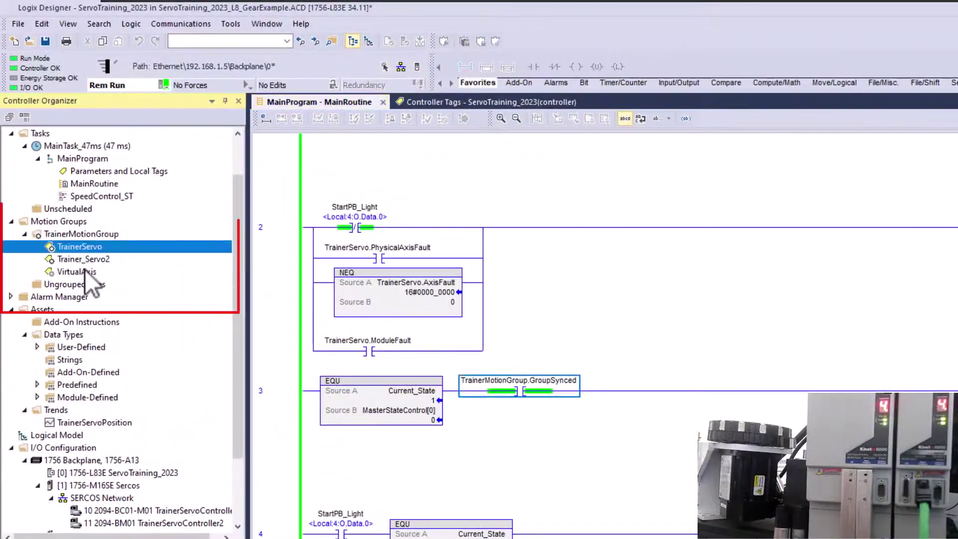
pyautogui.click(88, 259)
pyautogui.click(89, 271)
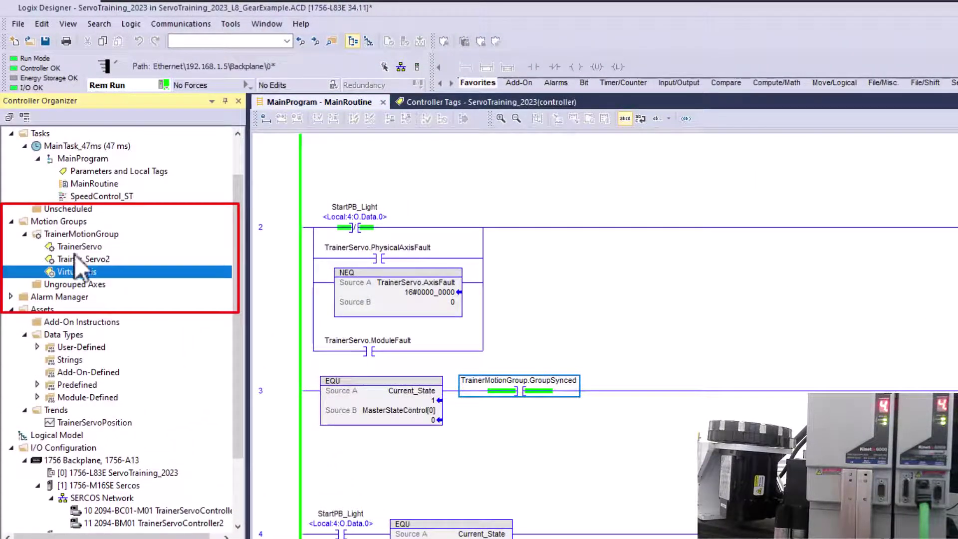
pyautogui.click(87, 234)
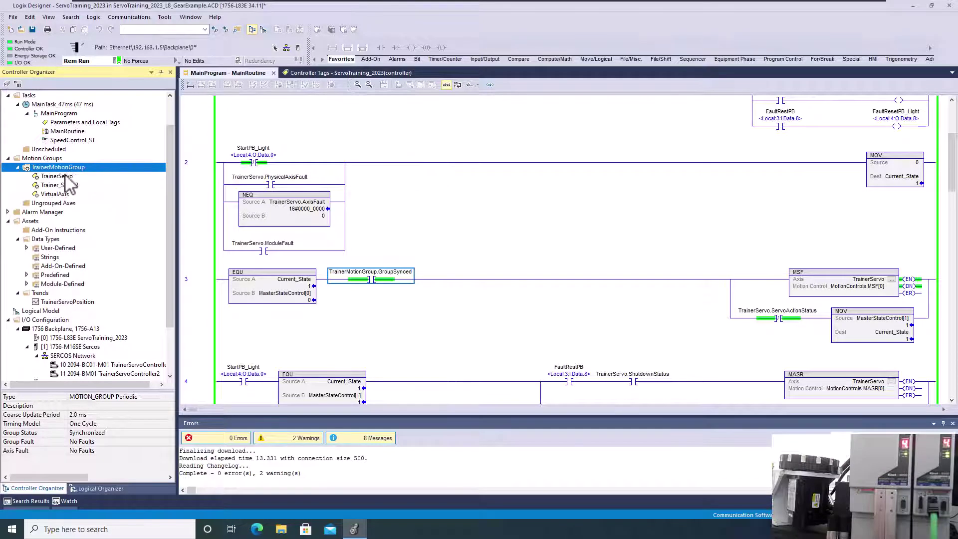
pyautogui.rightClick(63, 179)
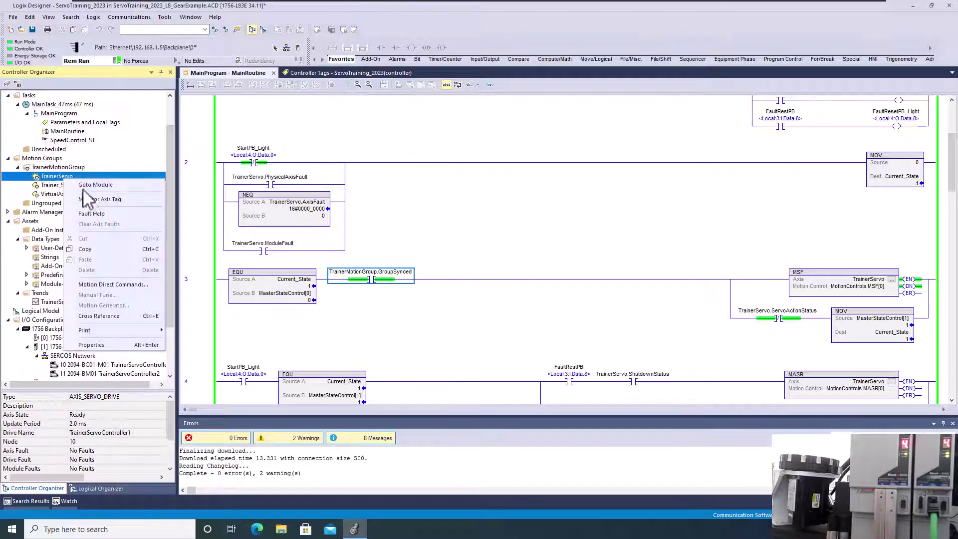
pyautogui.click(99, 285)
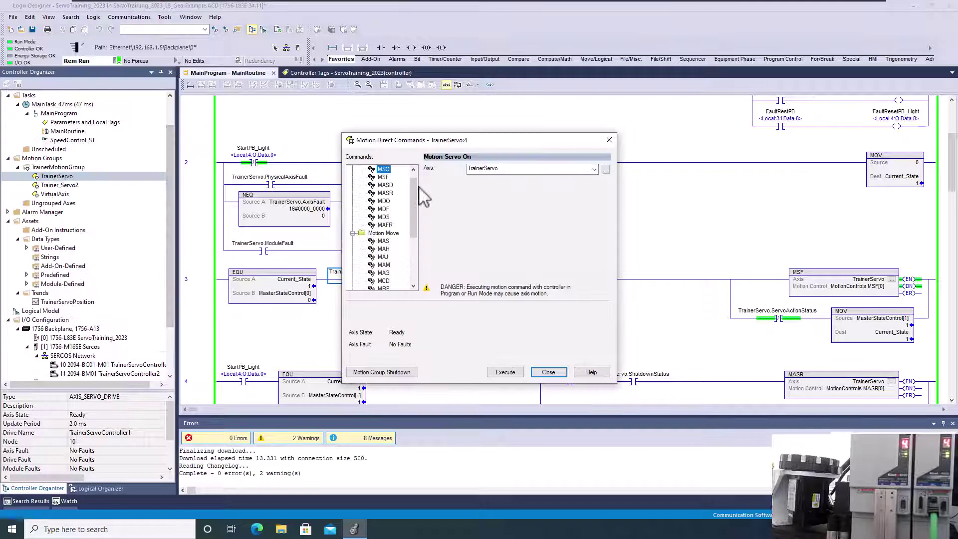
pyautogui.click(548, 372)
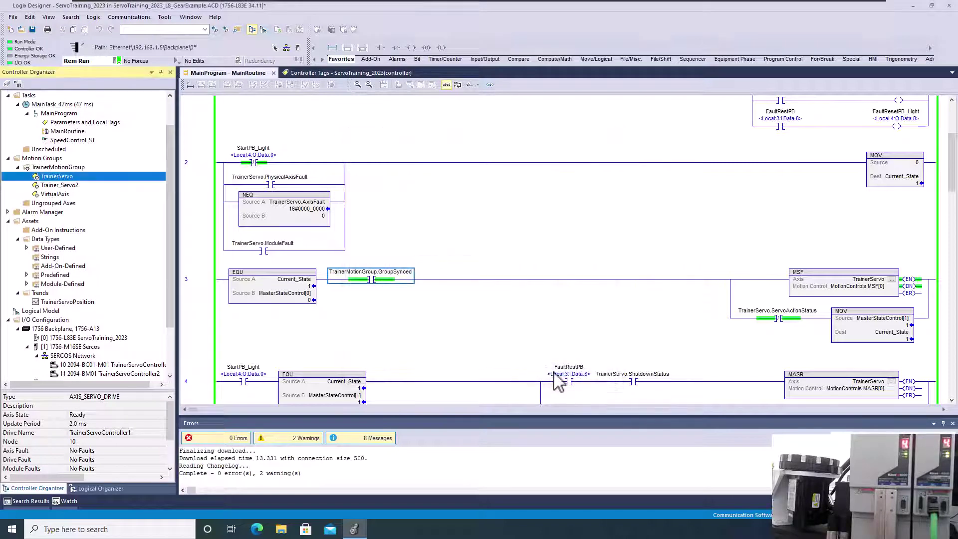